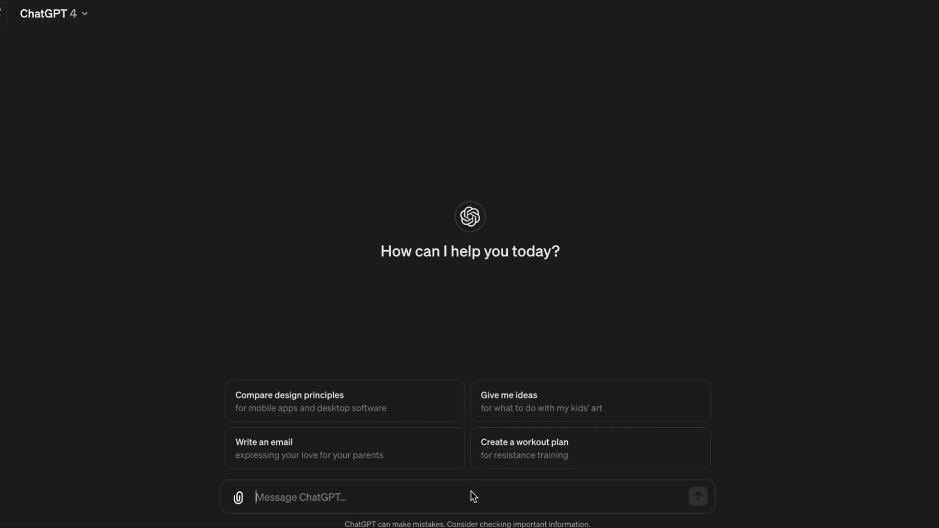
Send the pasted Oppenheimer movie-review prompt to ChatGPT to generate the review script
text(Hey, Chat GPT, write a review of the oscar winning movie Oppenheimer.)
key(Return)
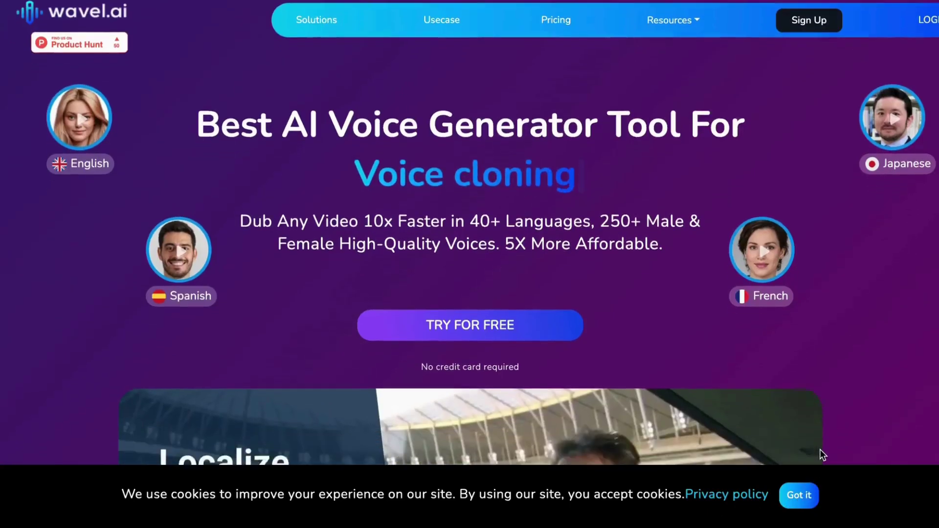
Scroll down the Wavel AI homepage to look over its voice features
scroll(820, 451, down, 6)
scroll(821, 455, down, 17)
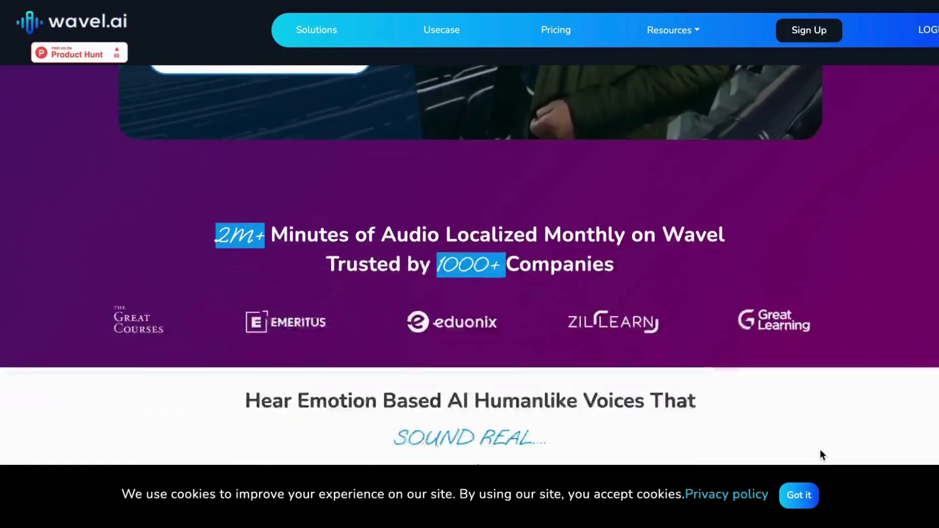
scroll(821, 452, down, 4)
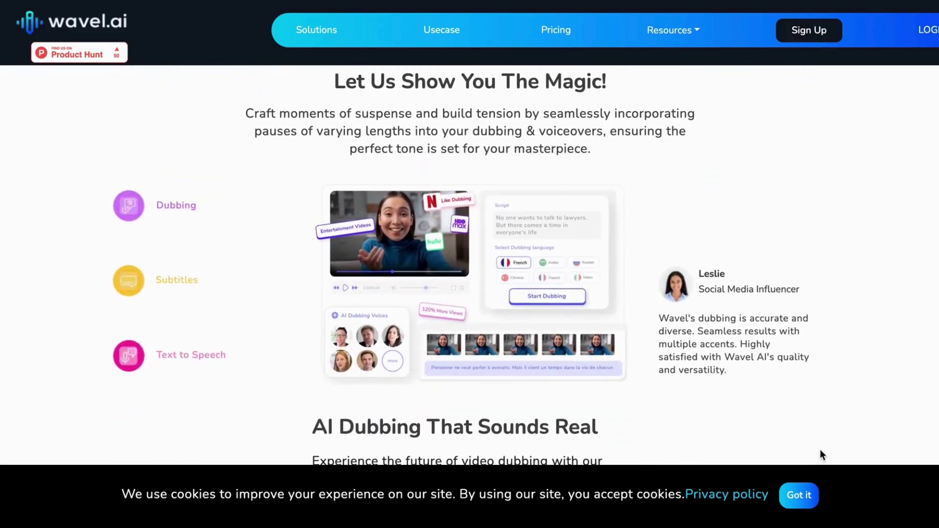
scroll(820, 455, down, 10)
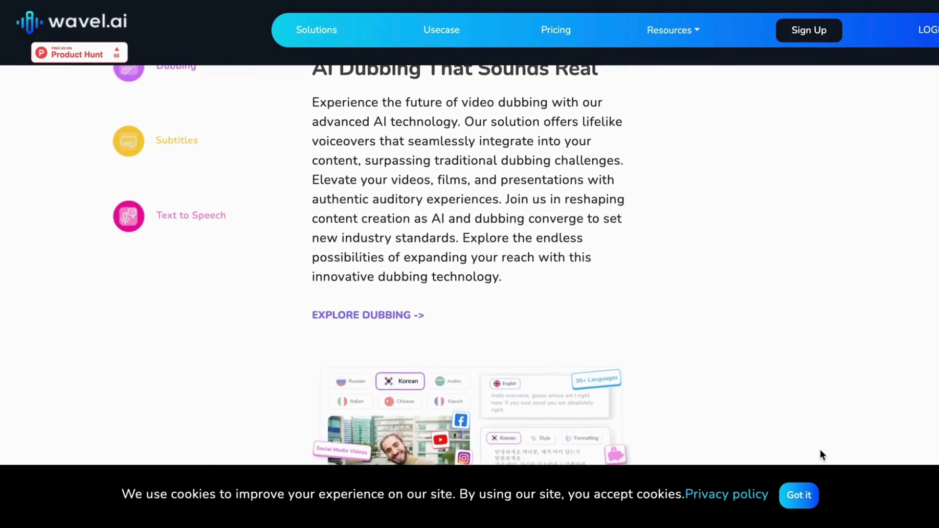
scroll(821, 454, down, 18)
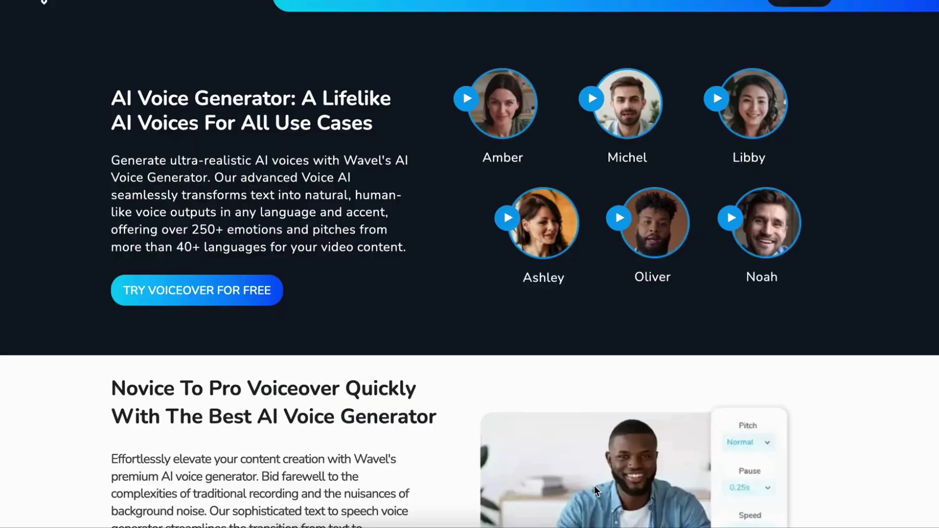
scroll(516, 404, down, 4)
scroll(516, 404, down, 15)
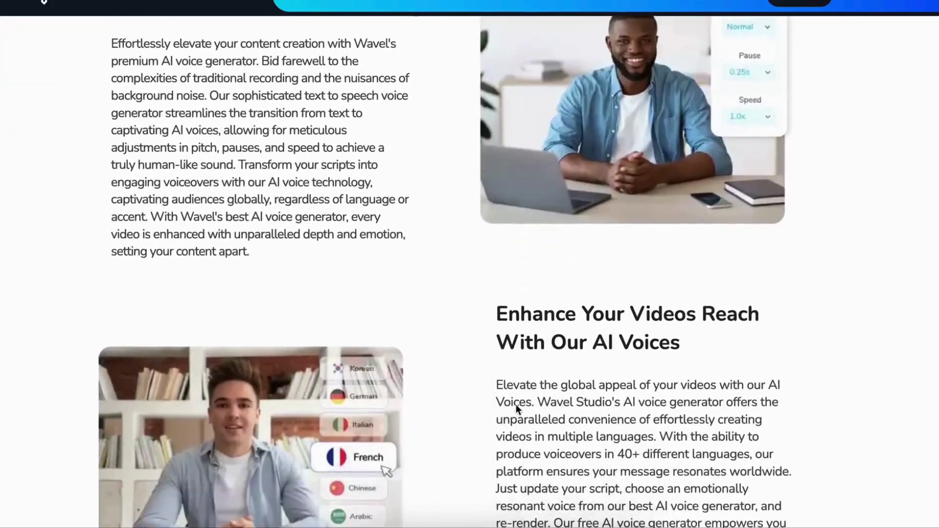
scroll(516, 404, down, 10)
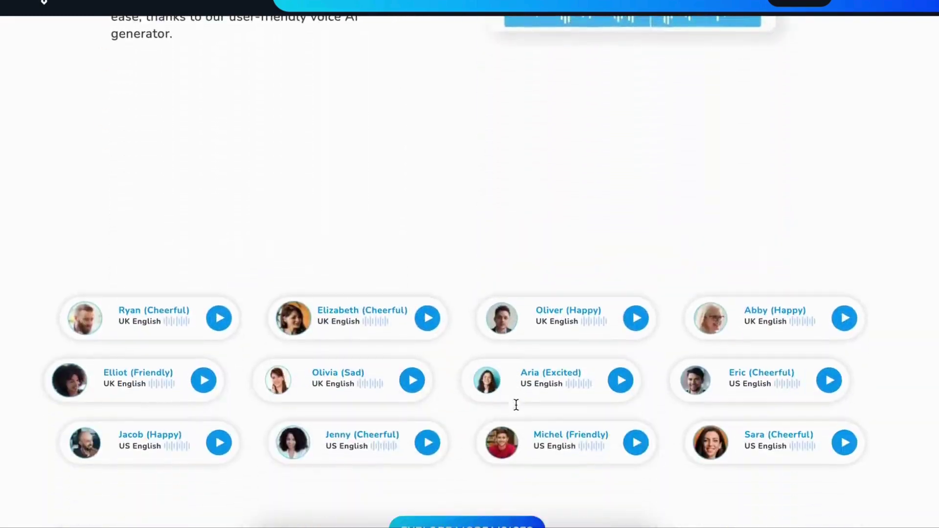
scroll(516, 404, down, 15)
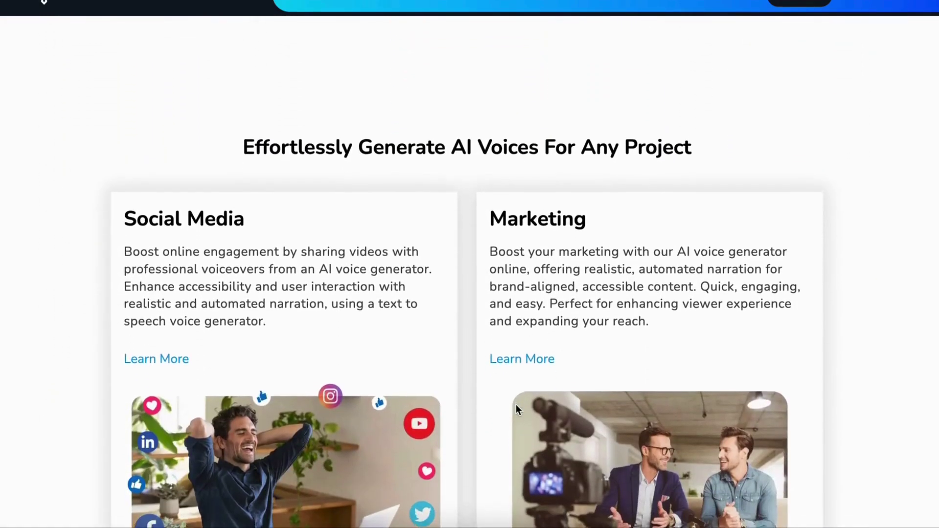
scroll(515, 404, down, 12)
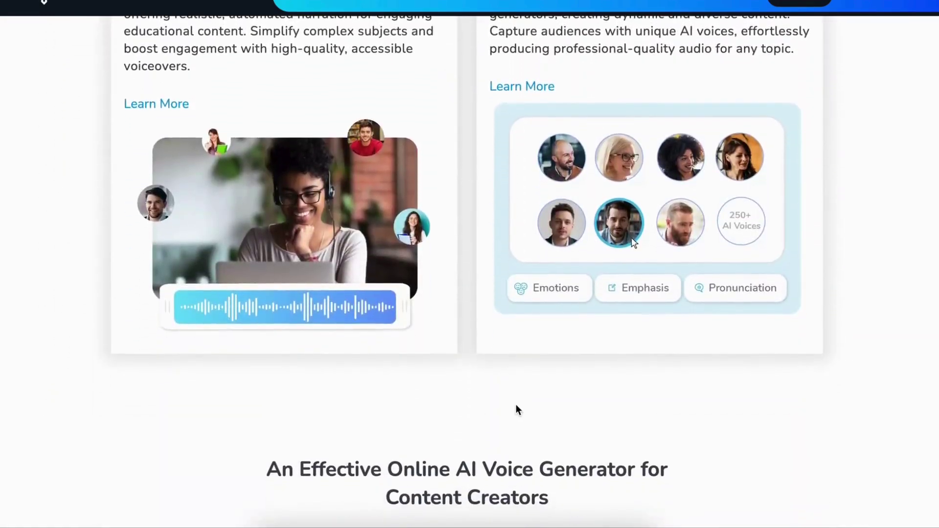
scroll(516, 404, down, 12)
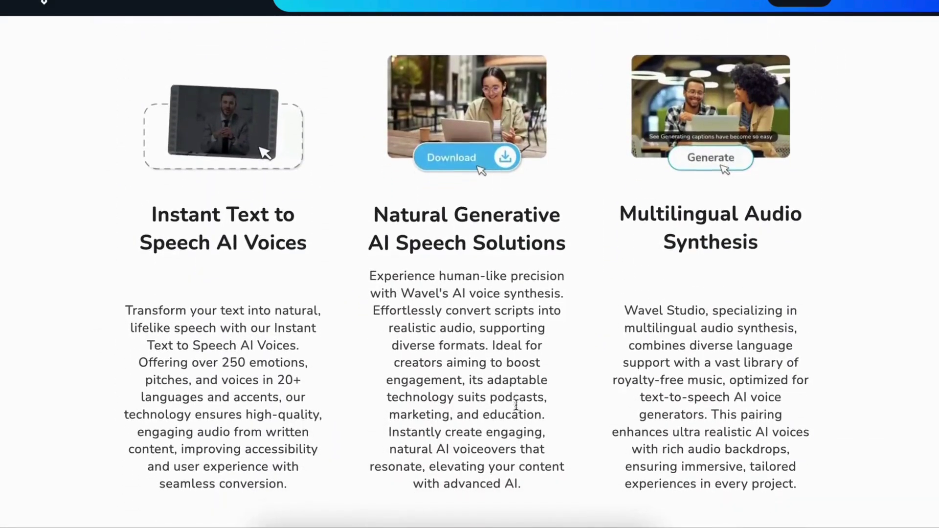
scroll(516, 404, down, 12)
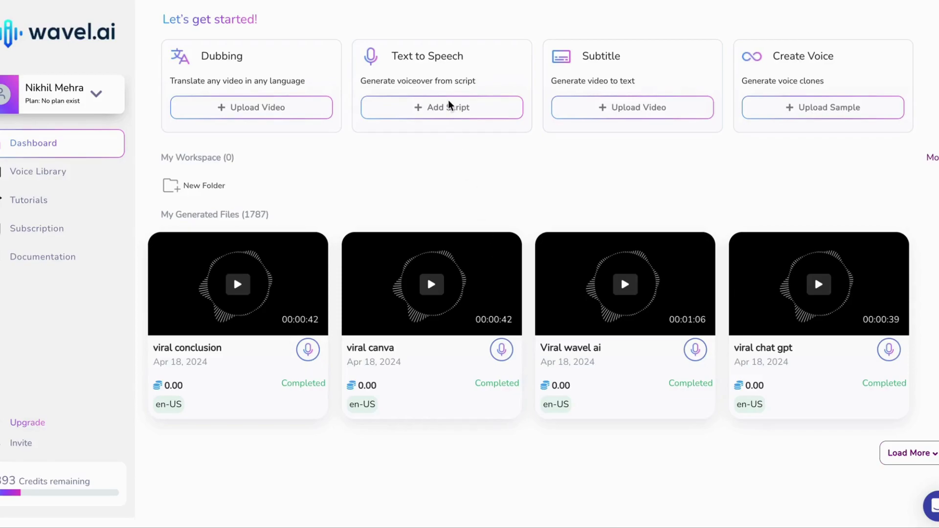
Paste the review script, name it 'Movie Review Oppen', choose Ava - Multilingual (Female), and generate the voiceover
click(450, 106)
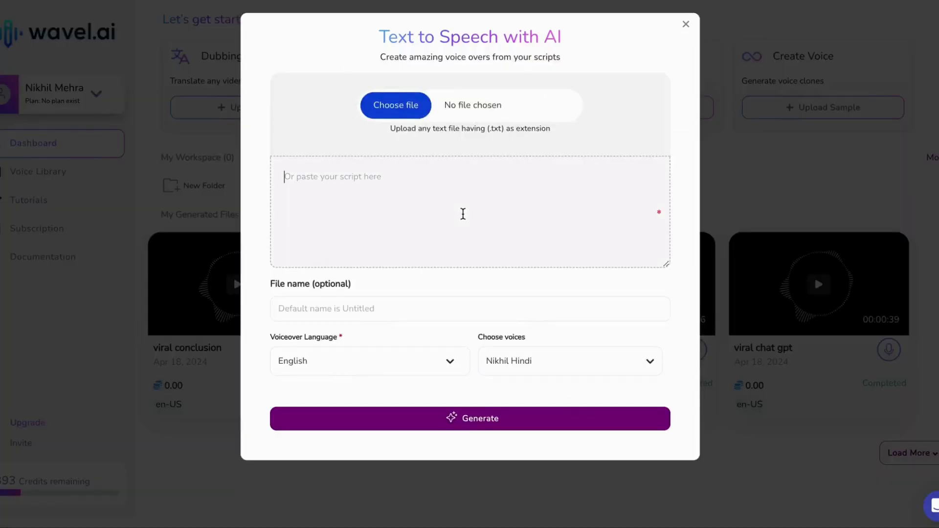
key(ctrl+v)
click(392, 311)
text(Movie)
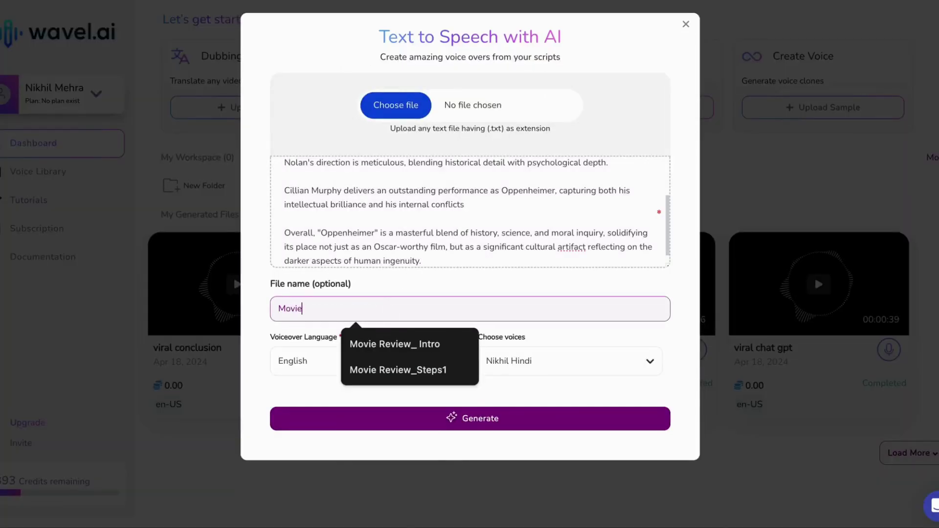
text( Review Oppen)
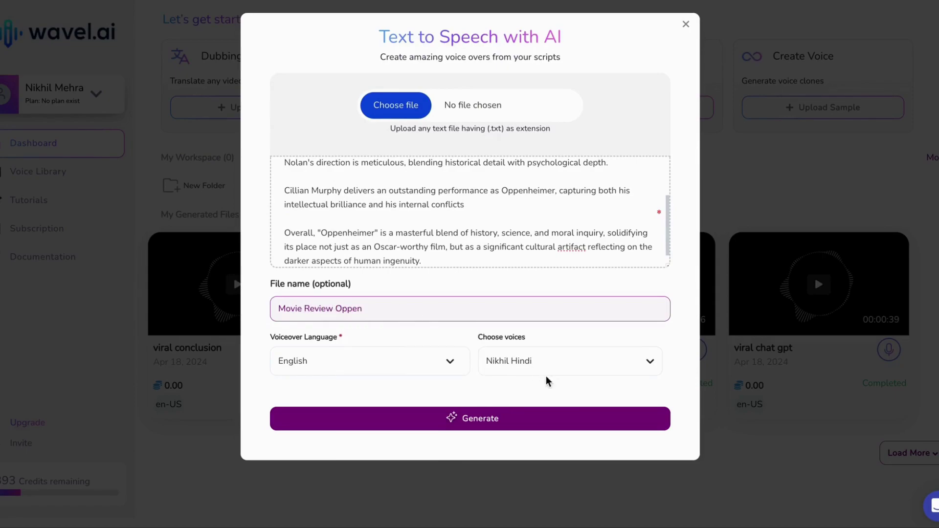
click(547, 374)
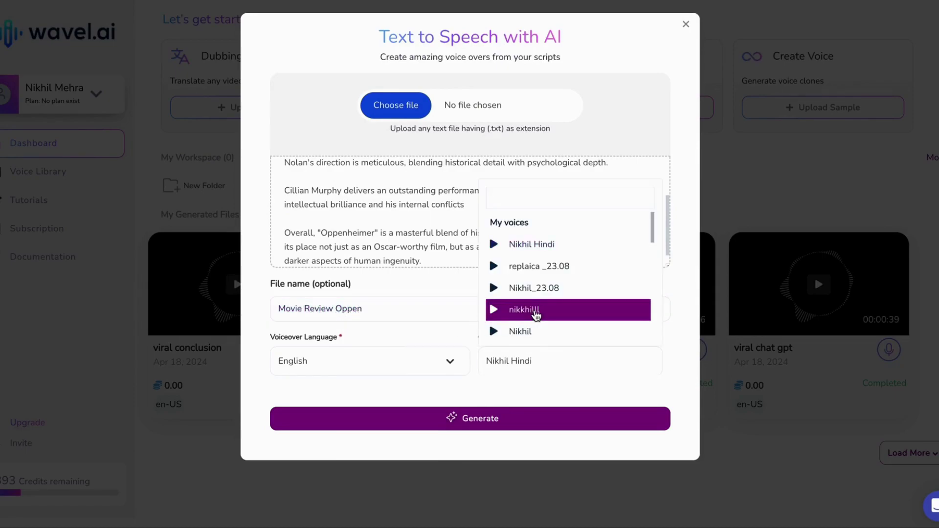
scroll(535, 313, down, 5)
click(550, 245)
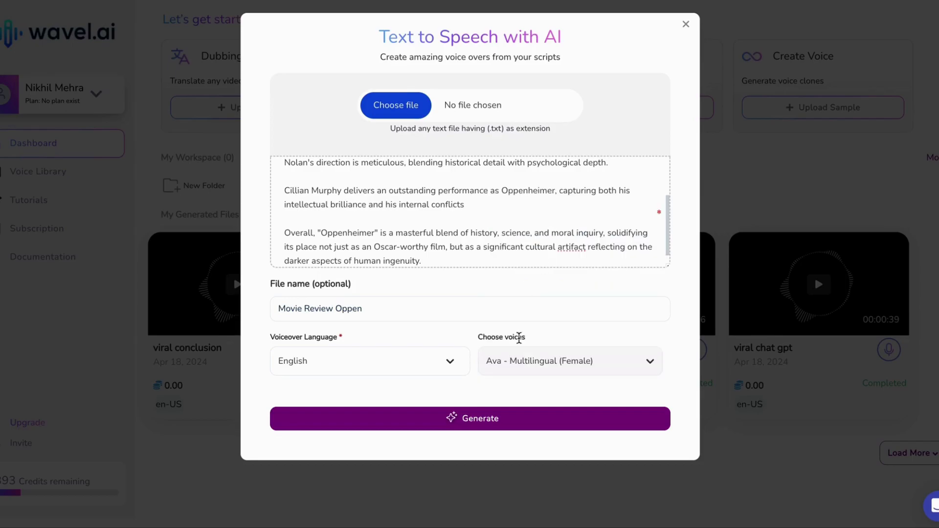
click(488, 419)
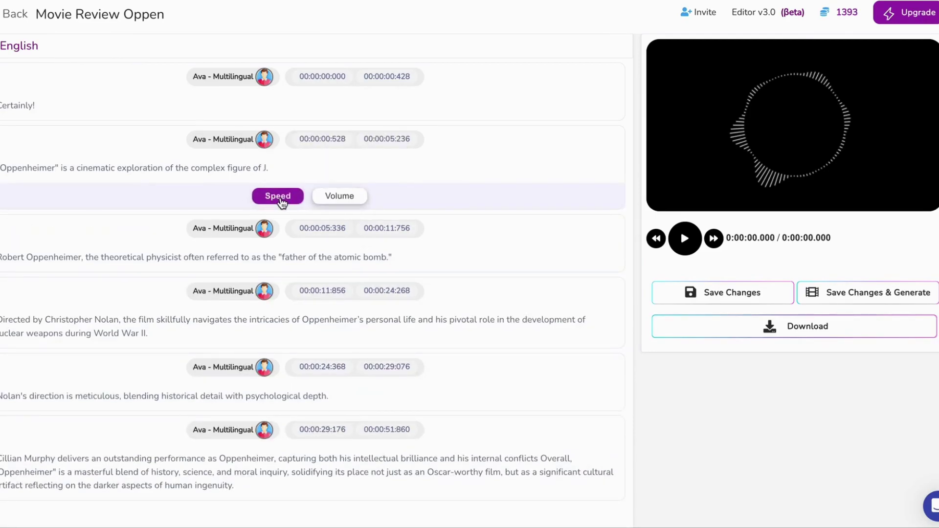
Browse Canva's audio uploads to find the Movie Review Oppen-en-US.mp3 voiceover
mouse_move(346, 317)
scroll(348, 316, down, 1)
scroll(362, 322, up, 1)
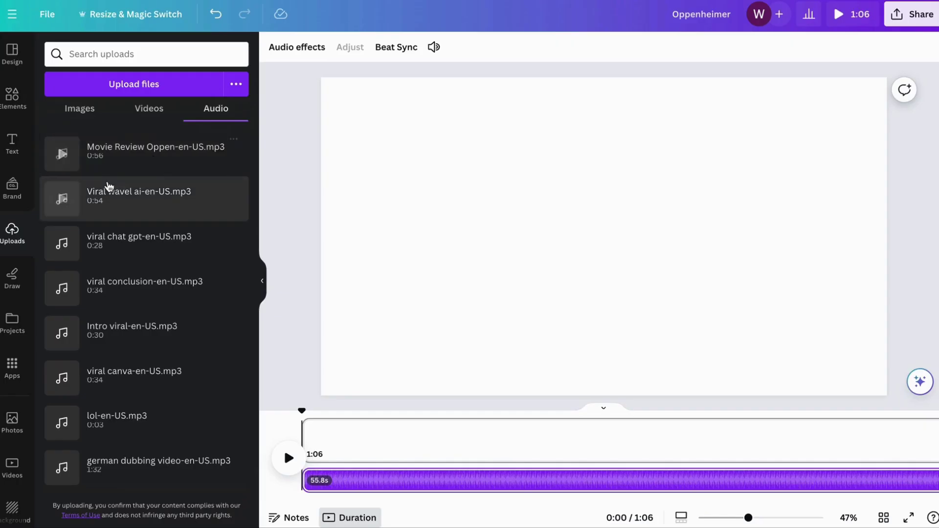
Add the fire clip from the uploaded videos and set it as the page background
click(149, 108)
click(110, 159)
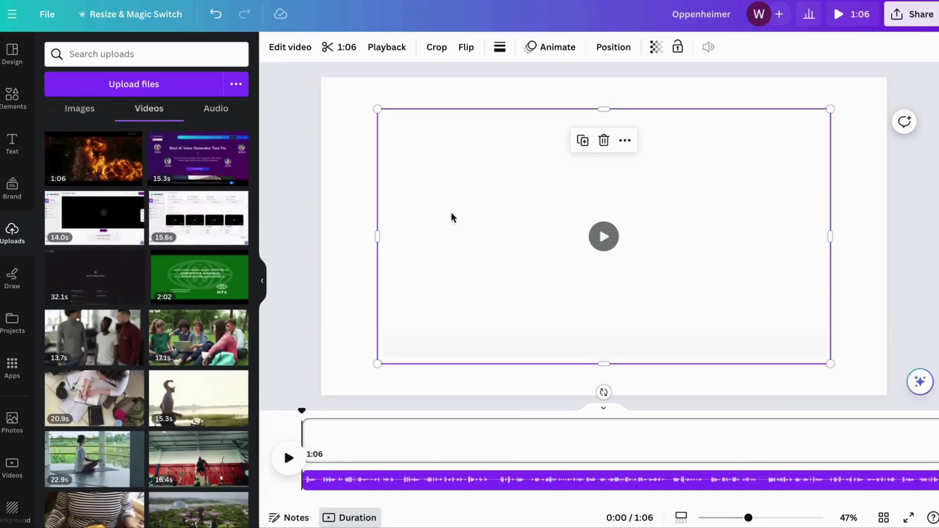
right_click(463, 216)
click(501, 458)
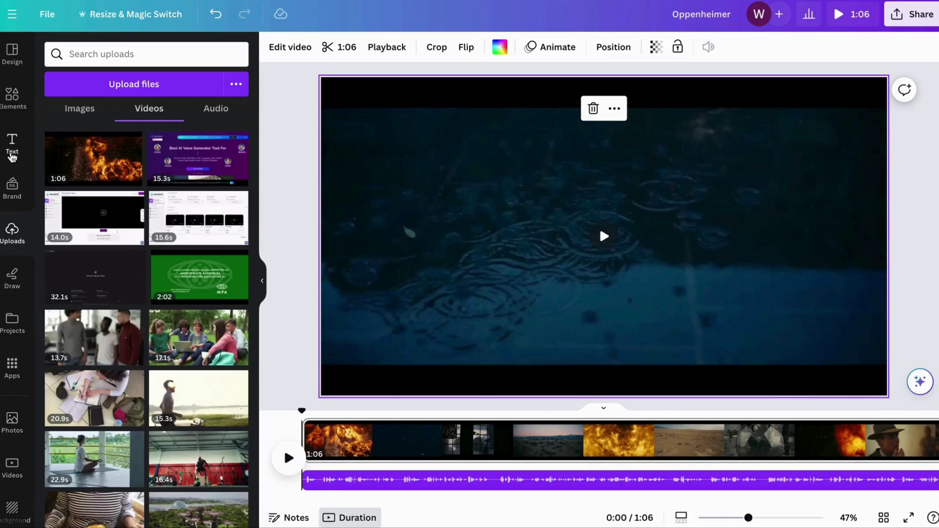
Add the pink GLOW text style and replace its text with 'OPPENHEIMER MOVIE REVIEW'
click(11, 146)
scroll(90, 228, down, 3)
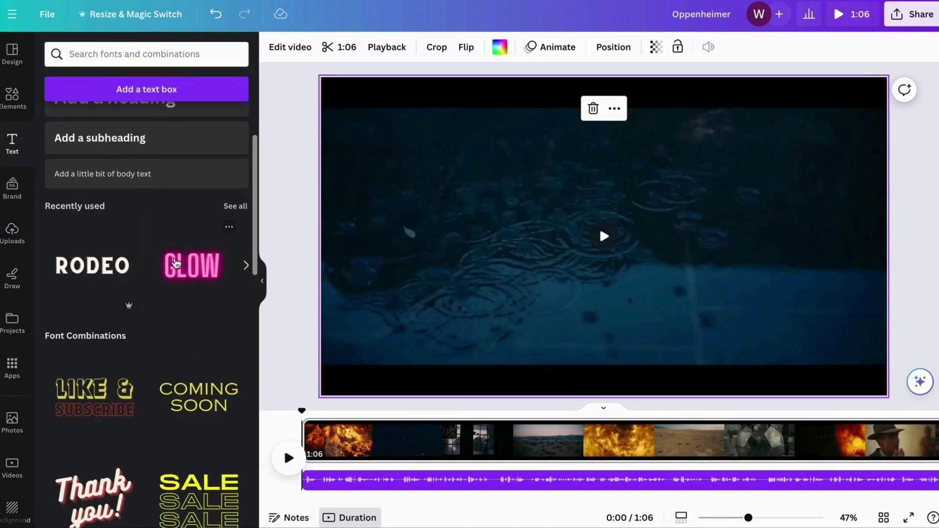
click(177, 266)
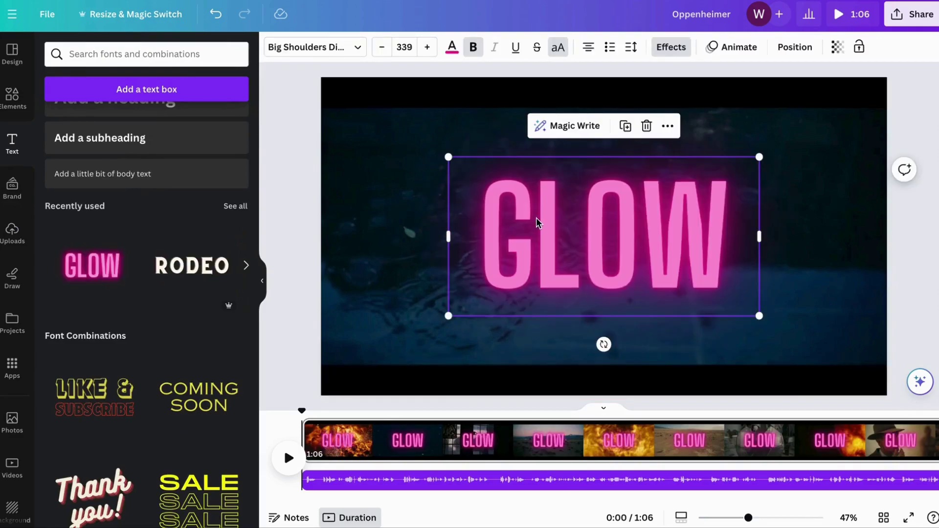
click(537, 221)
key(ctrl+a)
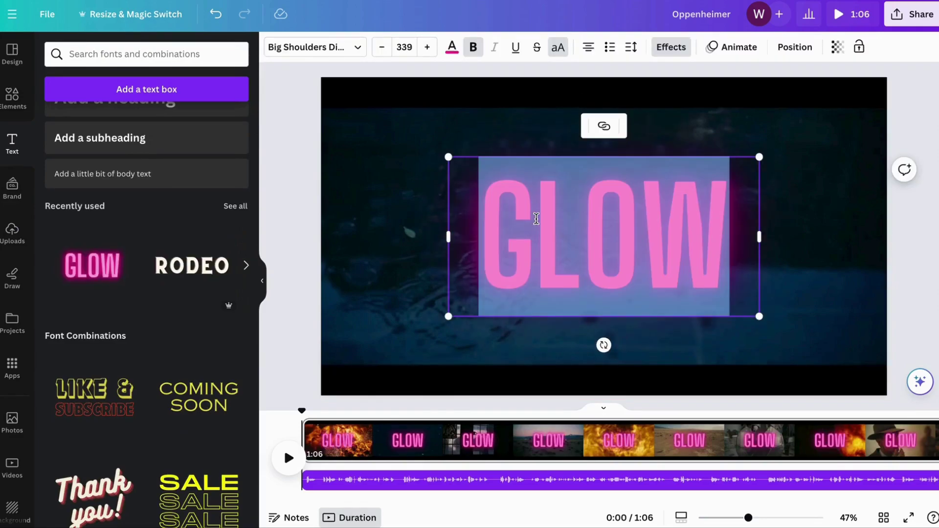
text(OPPENHE)
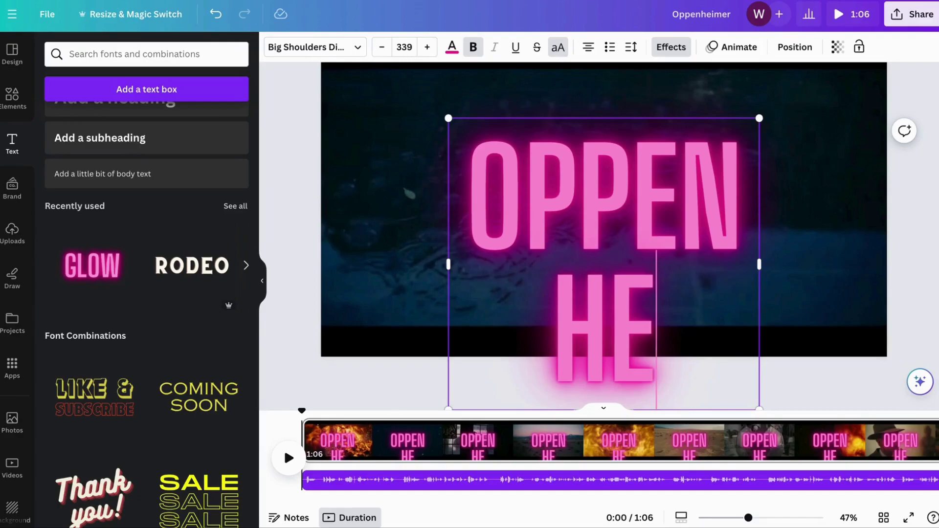
text(IMER MOVIE)
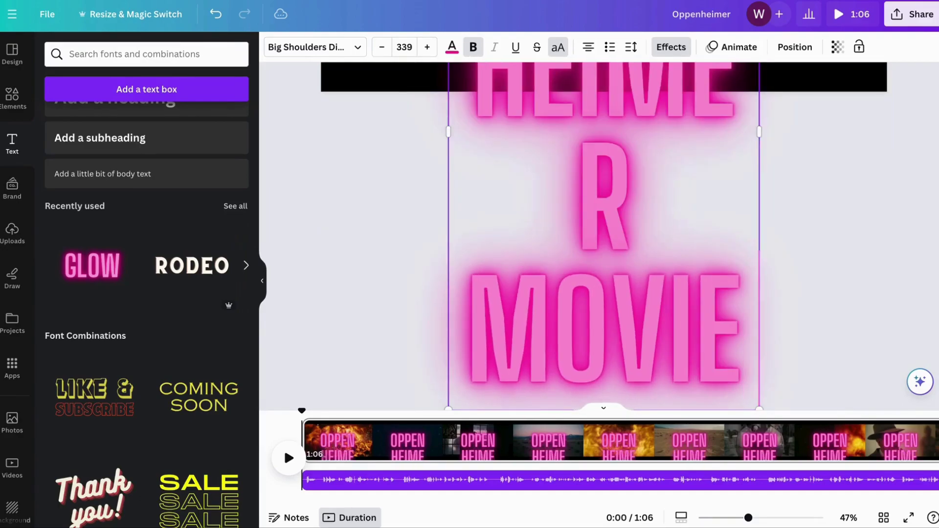
text( REVIEW)
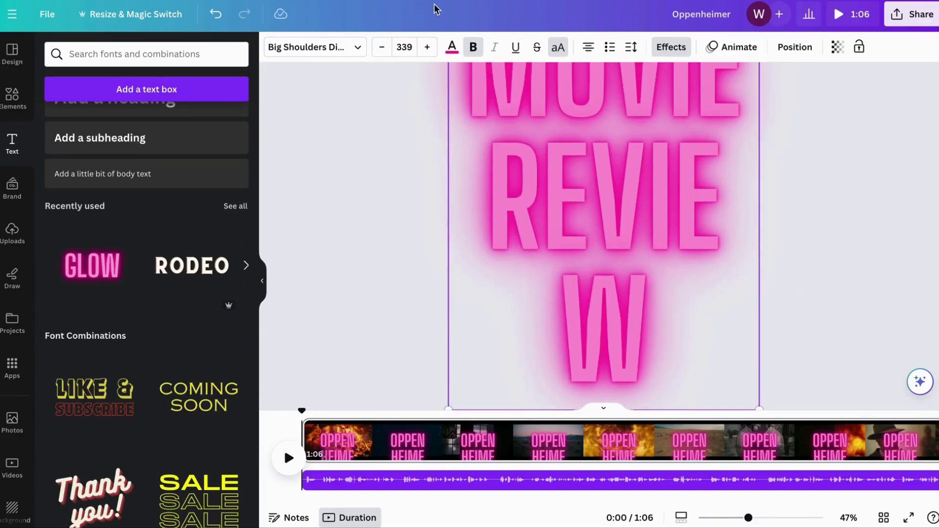
Set the title to size 111, widen it onto one line, and centre it at the top
click(405, 49)
text(111)
key(Return)
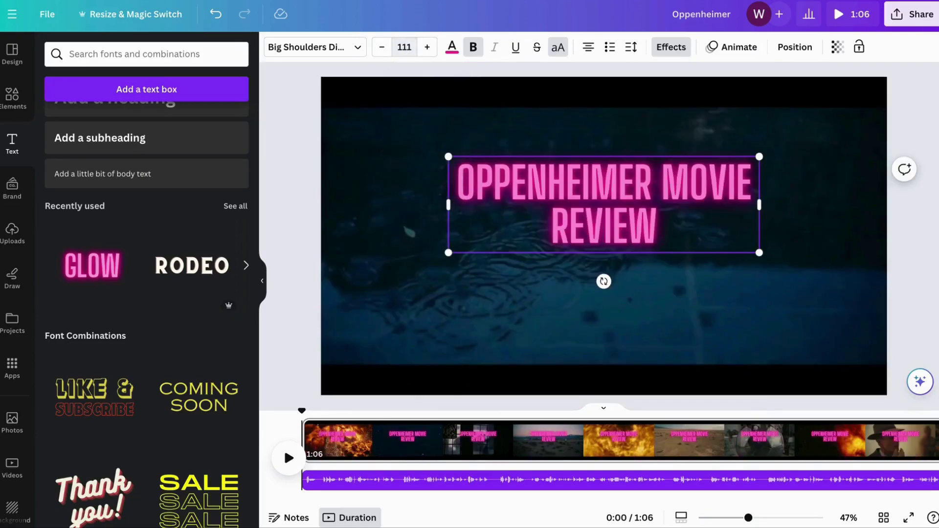
click(396, 137)
click(513, 182)
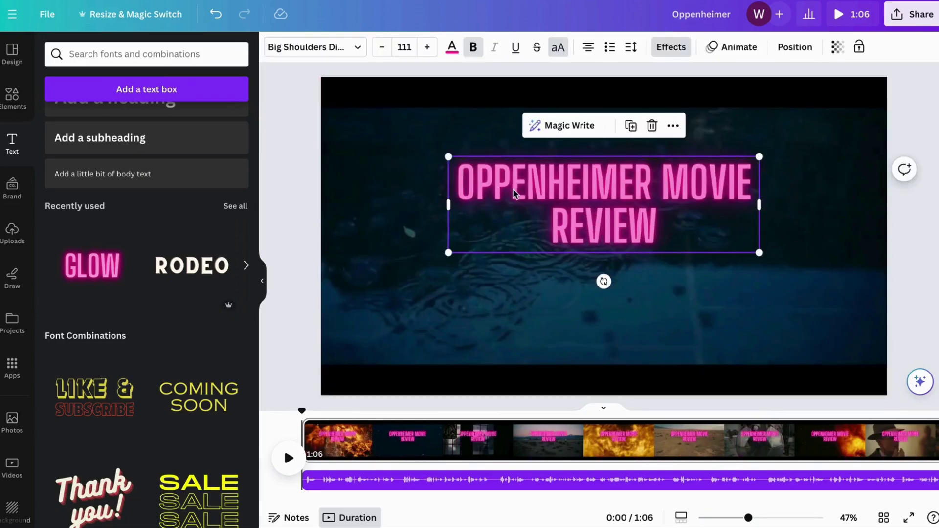
drag(514, 182, 457, 151)
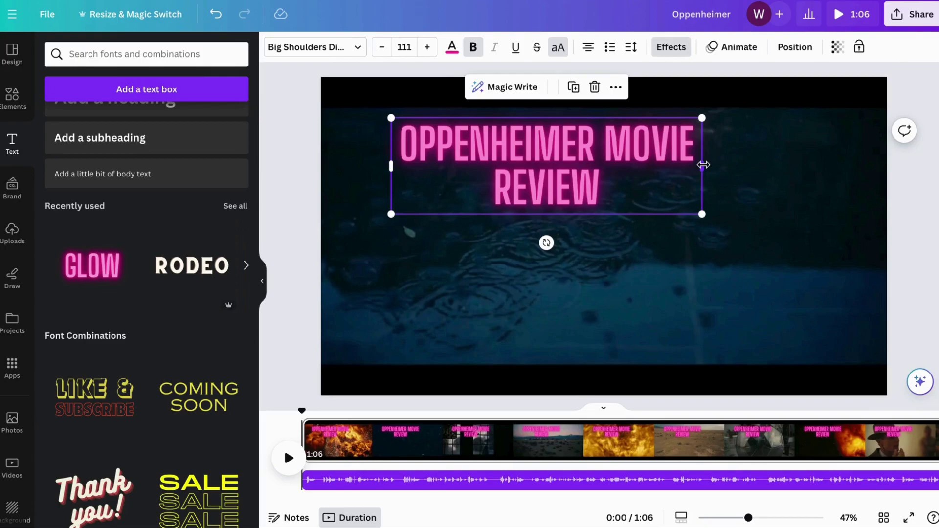
drag(703, 165, 860, 140)
drag(728, 152, 675, 120)
Move the playhead to about 0:04 and bring up the page's context menu
click(370, 445)
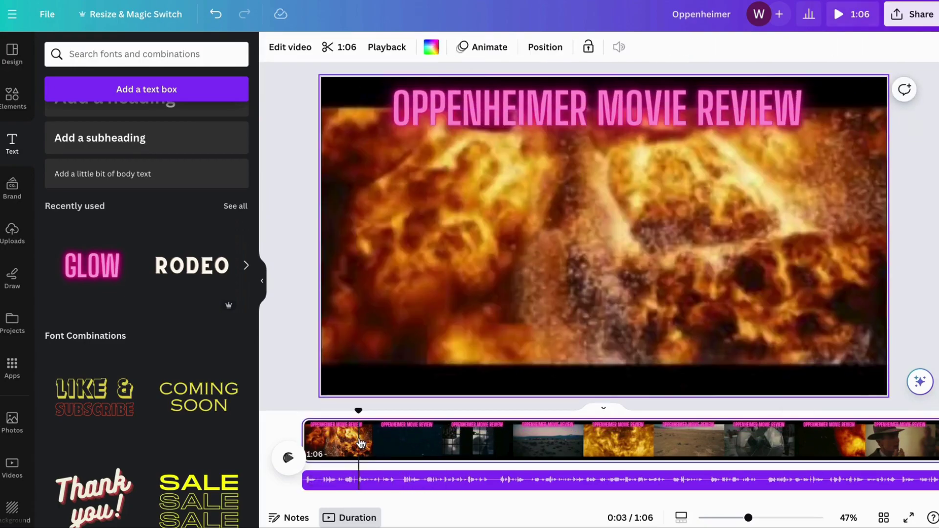
right_click(409, 438)
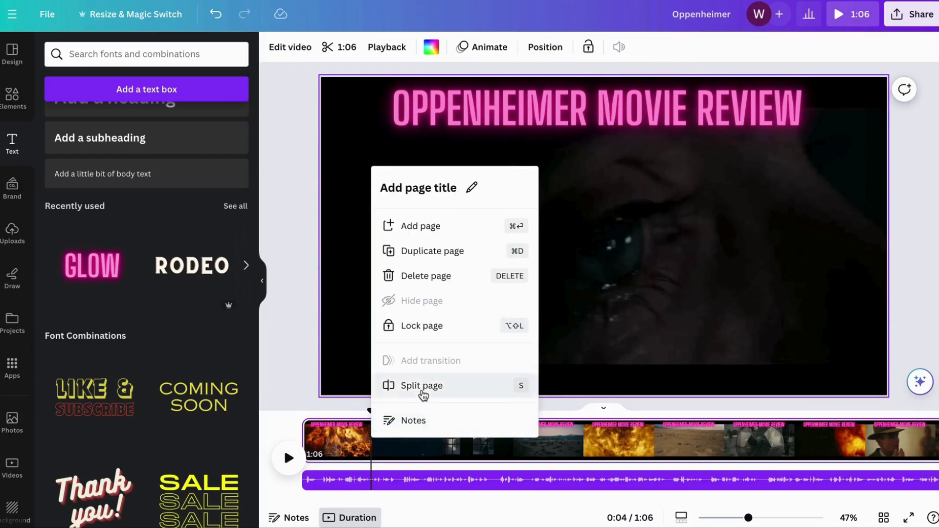